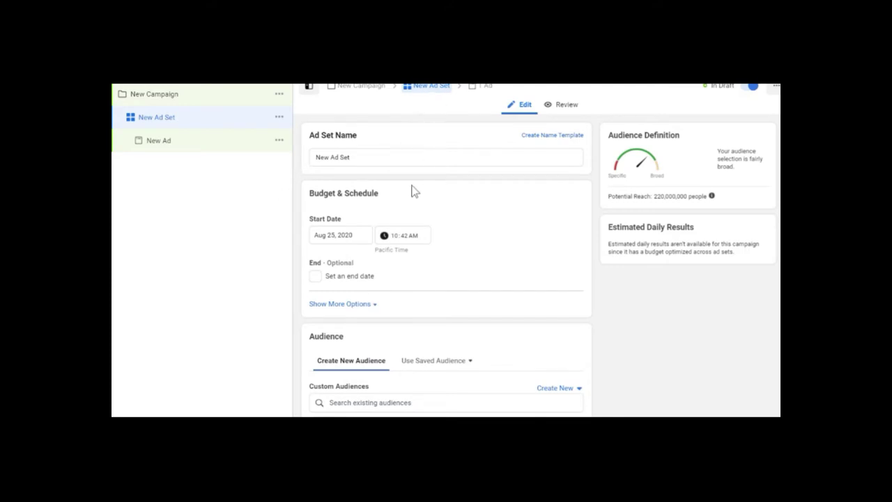
Step: Review the choices for creating a new custom or lookalike audience in the ad set's Audience section
scroll(470, 207, down, 3)
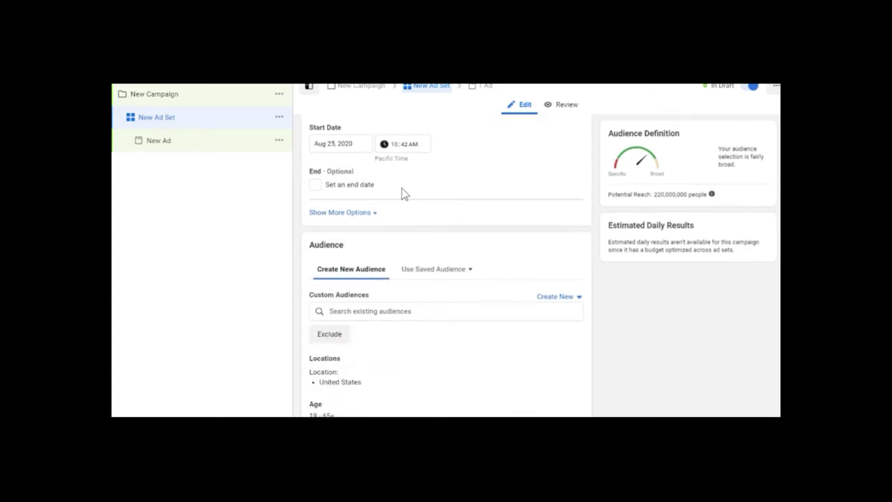
scroll(434, 190, down, 3)
scroll(409, 188, up, 2)
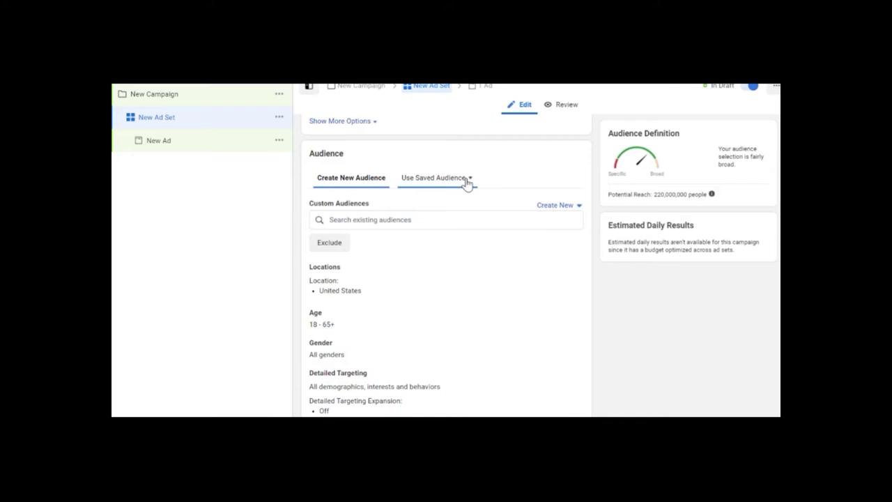
click(580, 207)
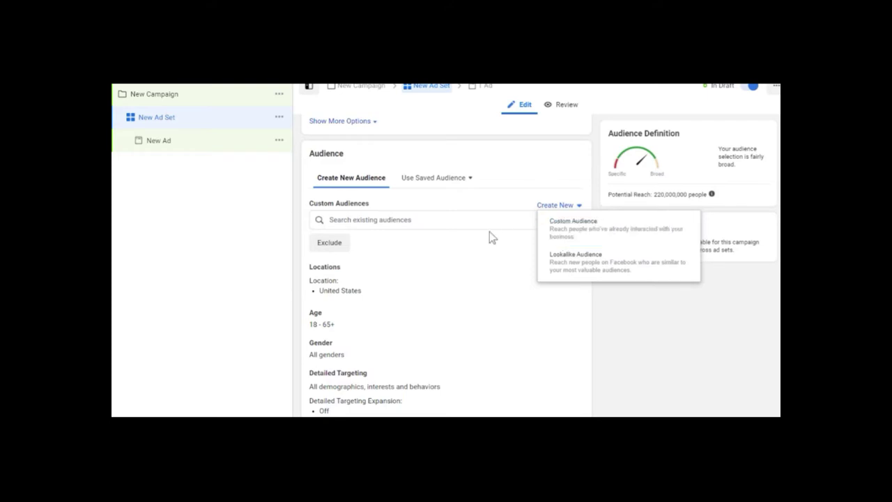
click(392, 242)
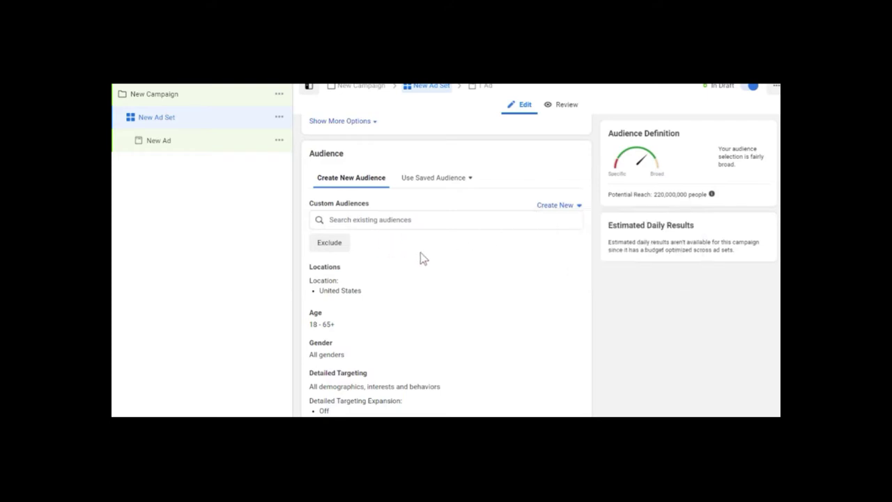
Step: Remove United States from the audience's targeted locations
scroll(420, 258, down, 2)
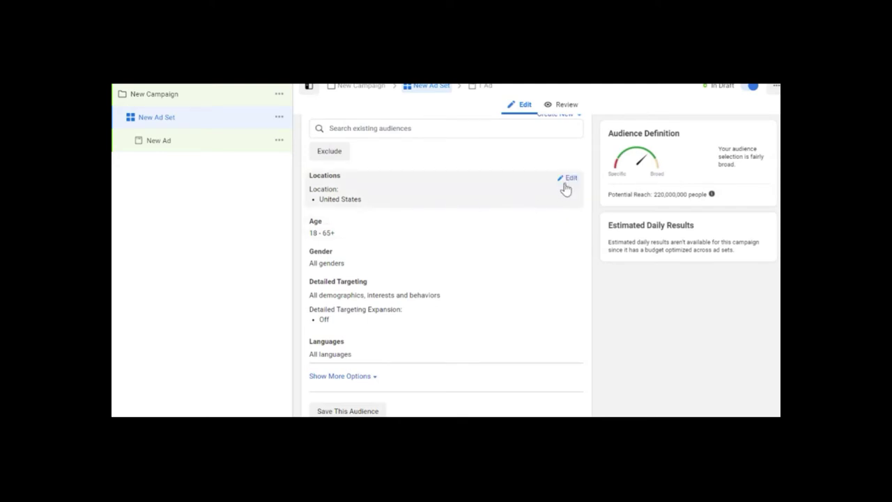
click(567, 178)
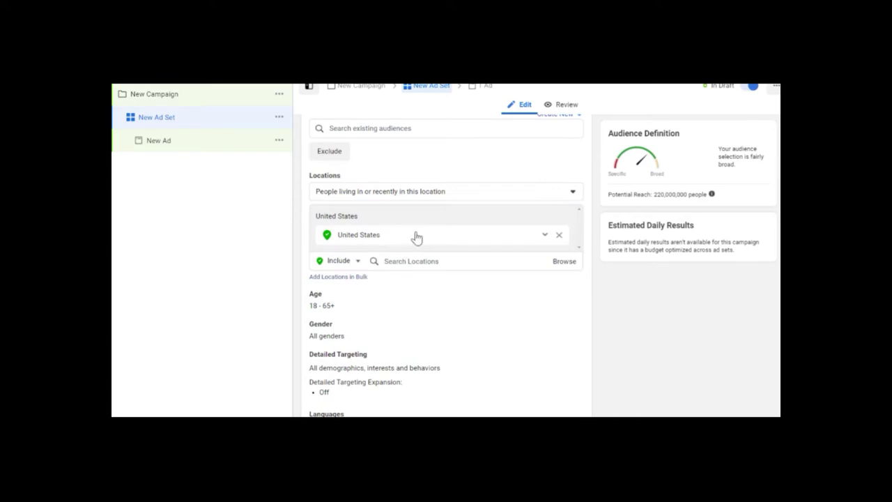
click(559, 237)
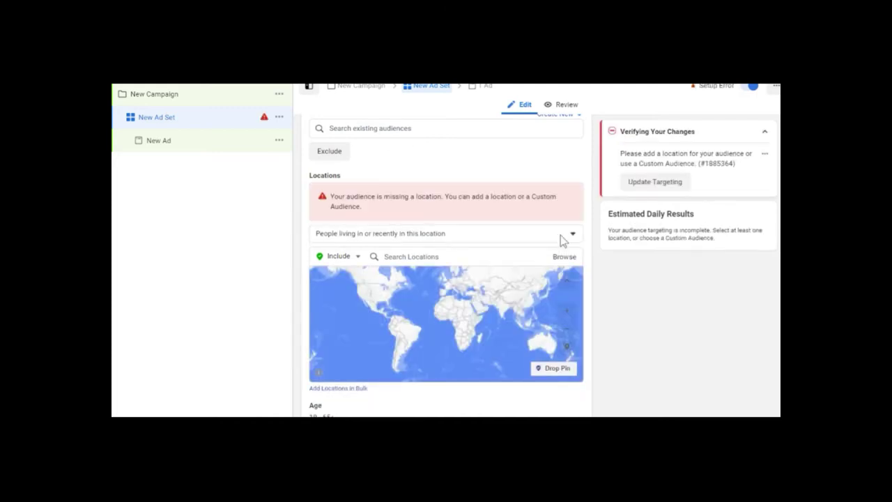
Step: Include Paso Robles, California as a location, targeting people living in or recently in this location
click(326, 235)
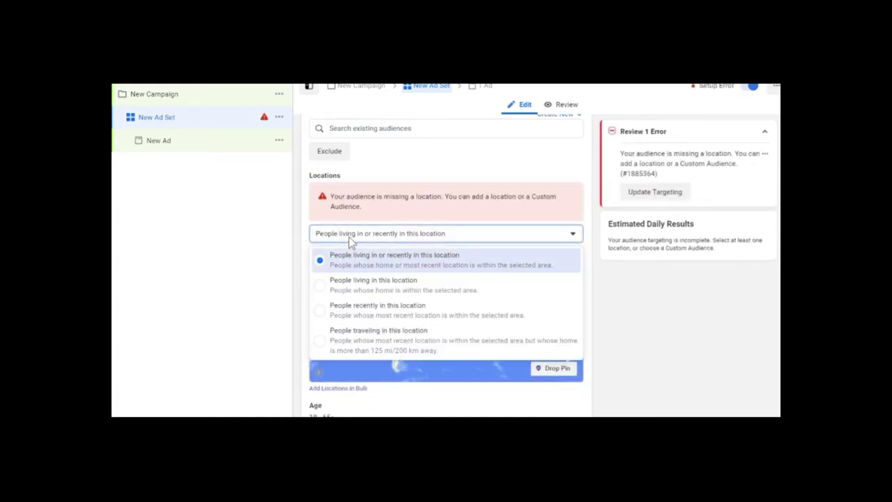
click(365, 259)
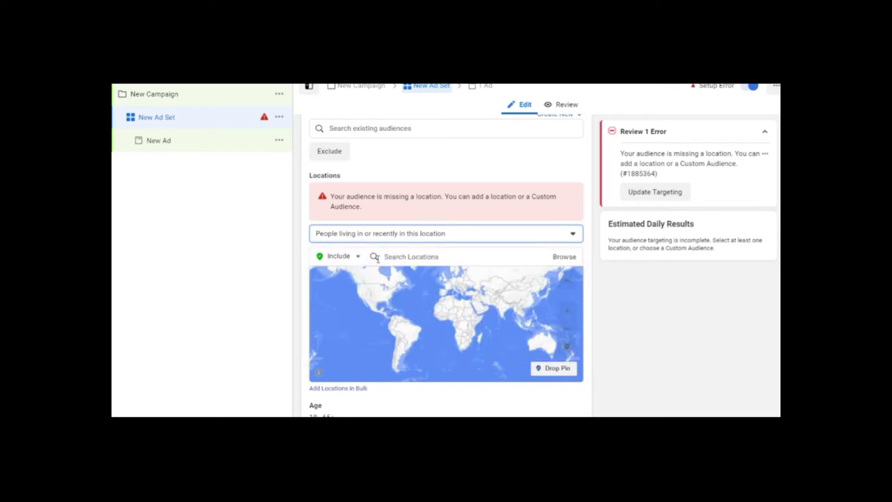
click(433, 257)
text(Paso Robles)
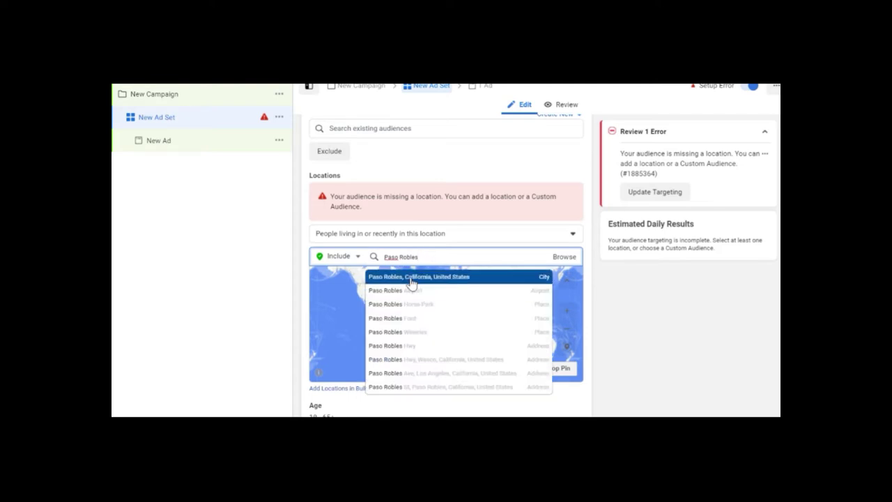
click(414, 279)
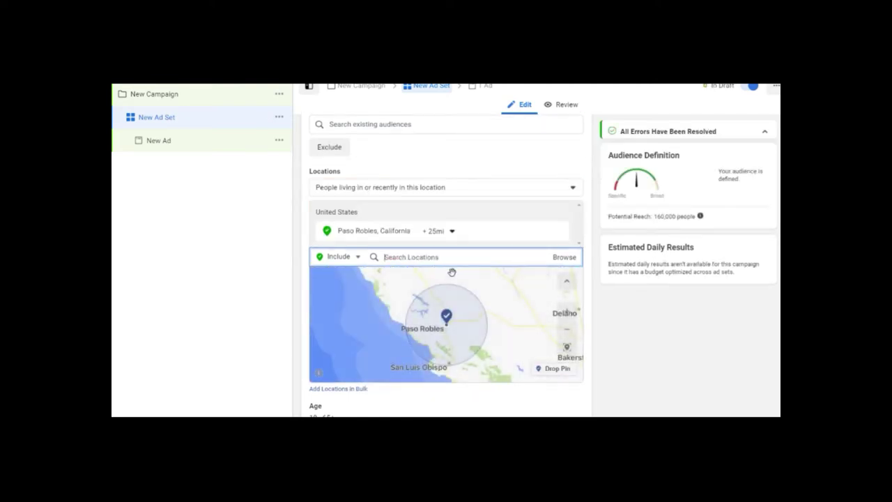
Step: Set the targeting radius around Paso Robles to 50 mi
click(452, 231)
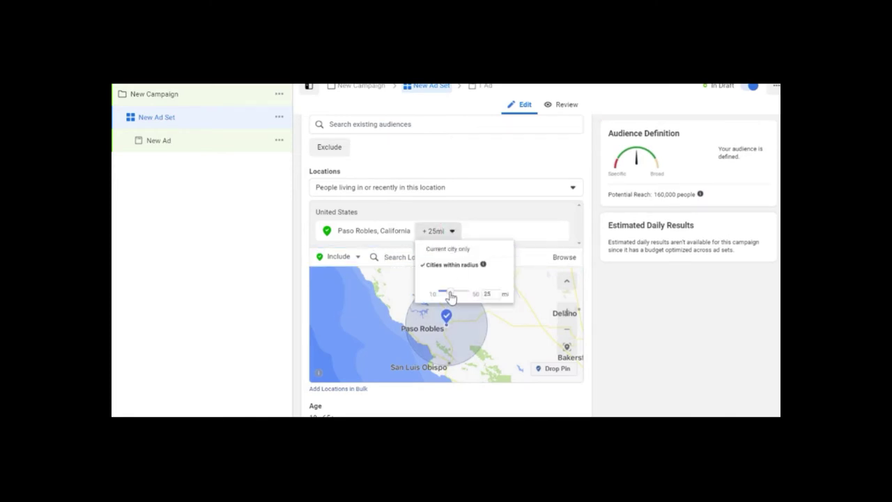
drag(445, 292, 478, 294)
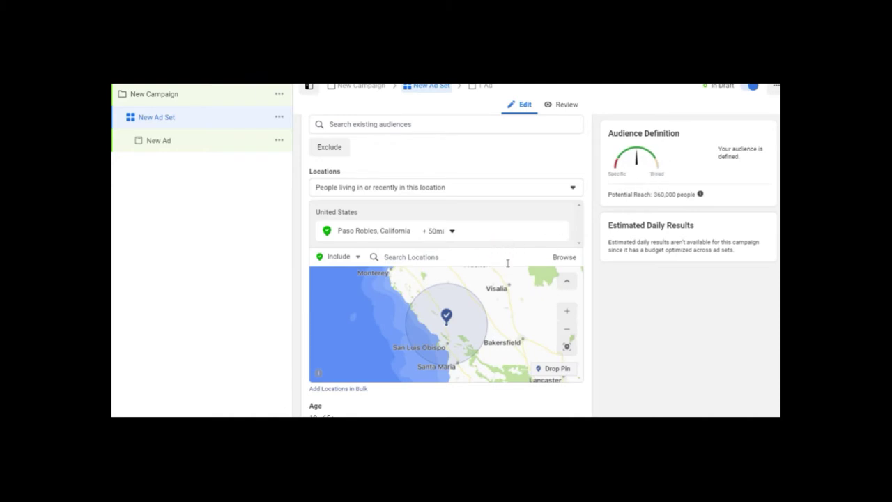
scroll(501, 269, down, 1)
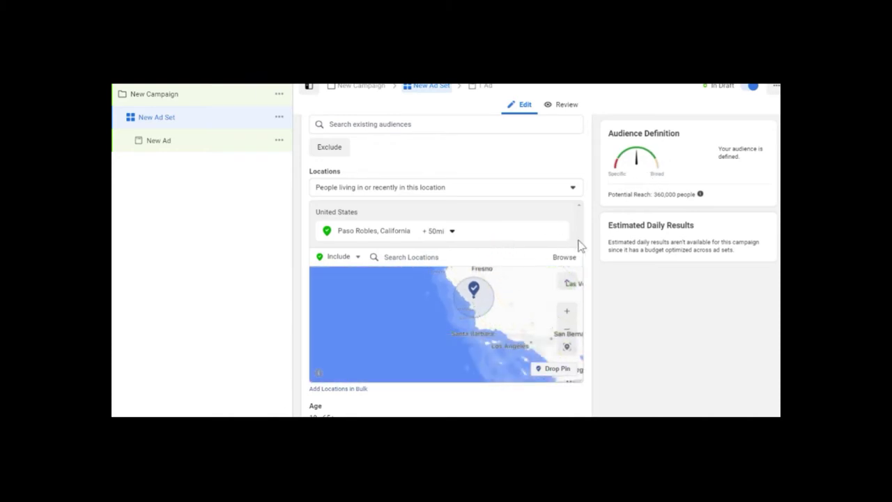
Step: Set the audience's age range to a minimum of 35 and a maximum of 50
scroll(586, 242, down, 5)
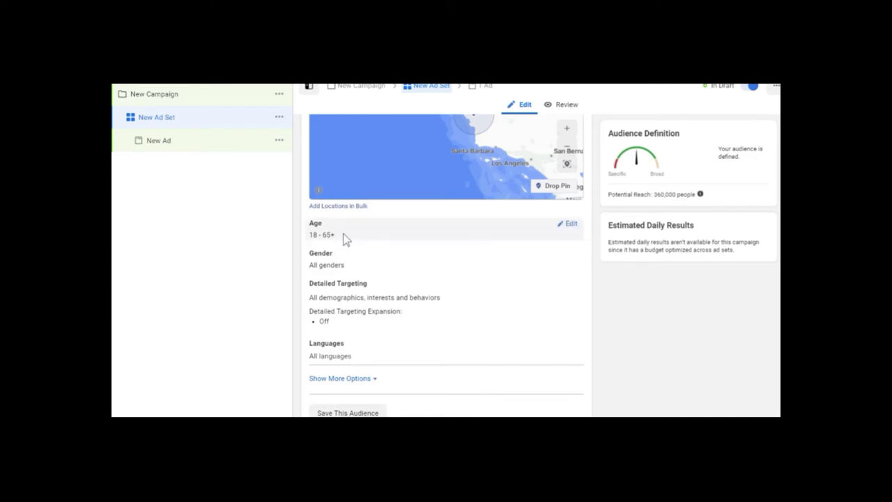
click(570, 225)
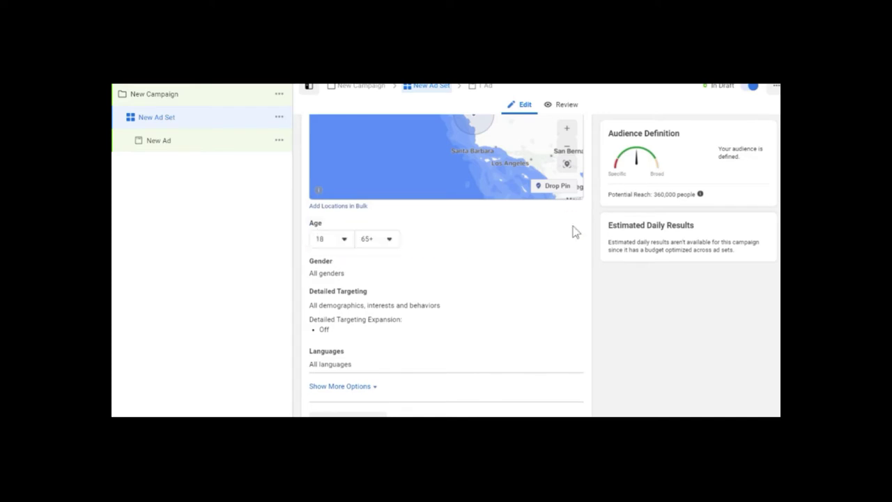
click(345, 240)
scroll(358, 301, down, 4)
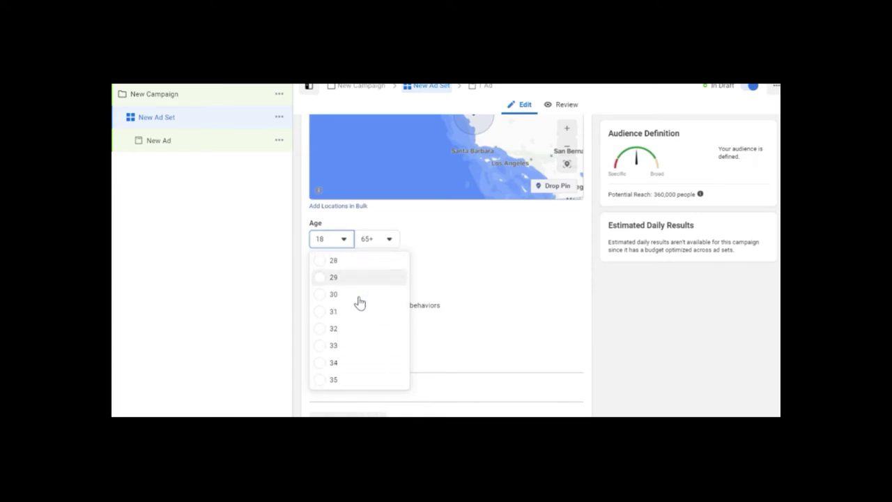
scroll(357, 300, down, 2)
click(323, 318)
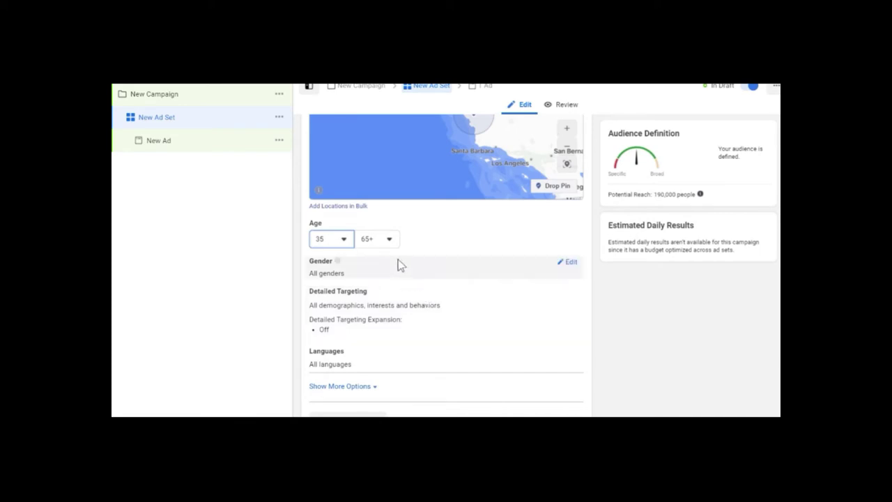
click(390, 240)
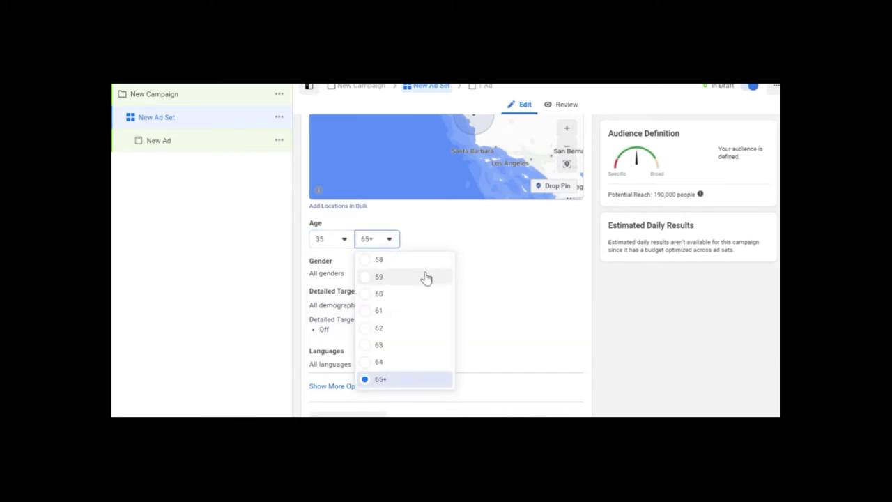
scroll(421, 293, up, 4)
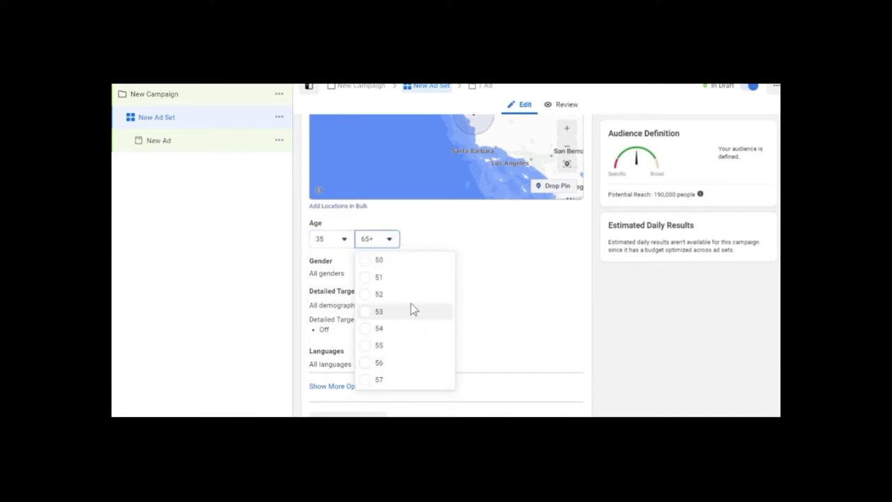
click(376, 259)
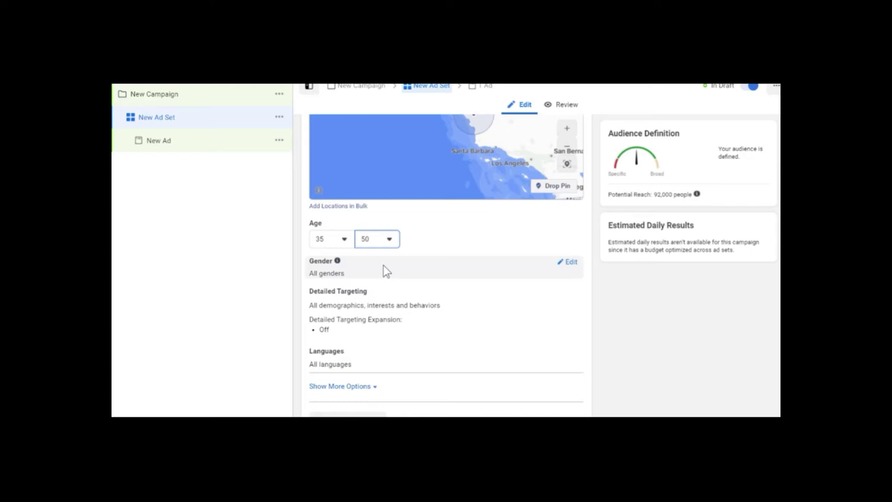
Step: Restrict the audience's gender to Women
click(370, 269)
click(568, 263)
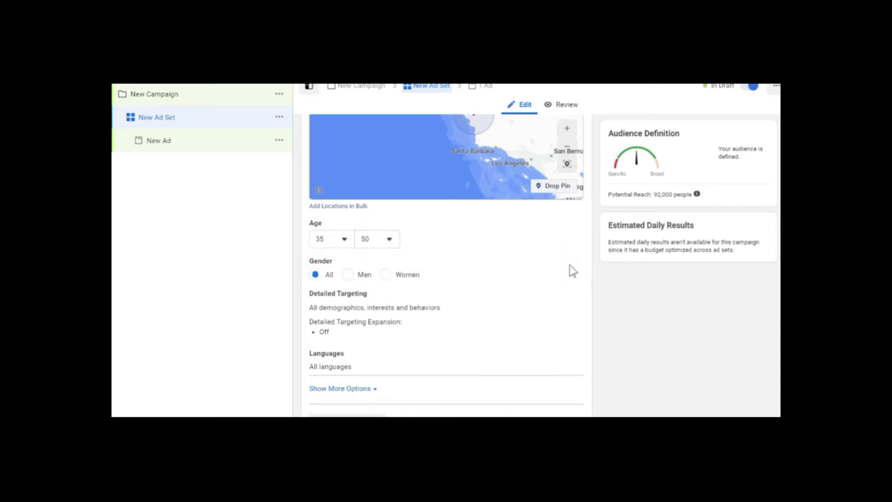
click(388, 278)
Step: Open detailed targeting for editing, search for "coach" and look through the suggested interests
scroll(414, 325, down, 2)
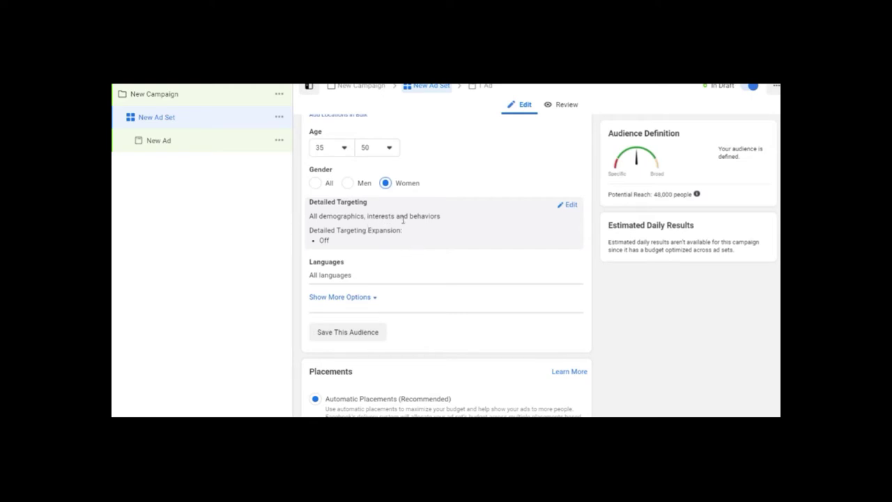
click(570, 206)
click(421, 232)
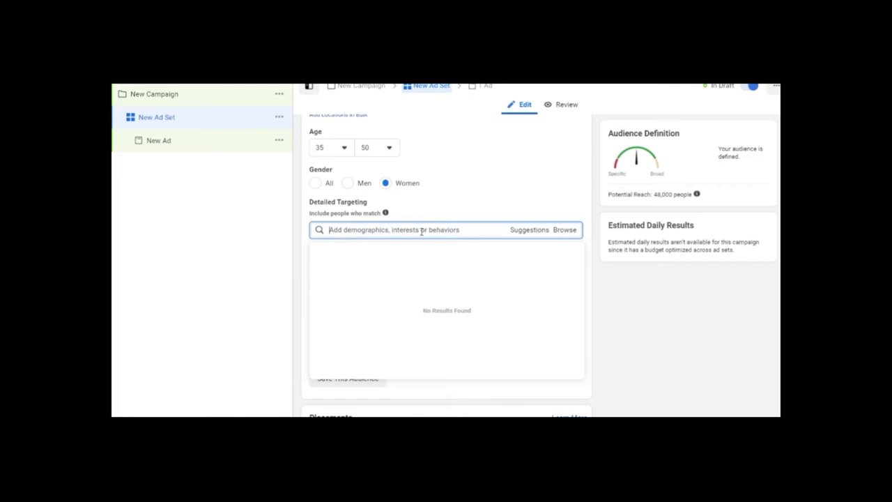
text(coach)
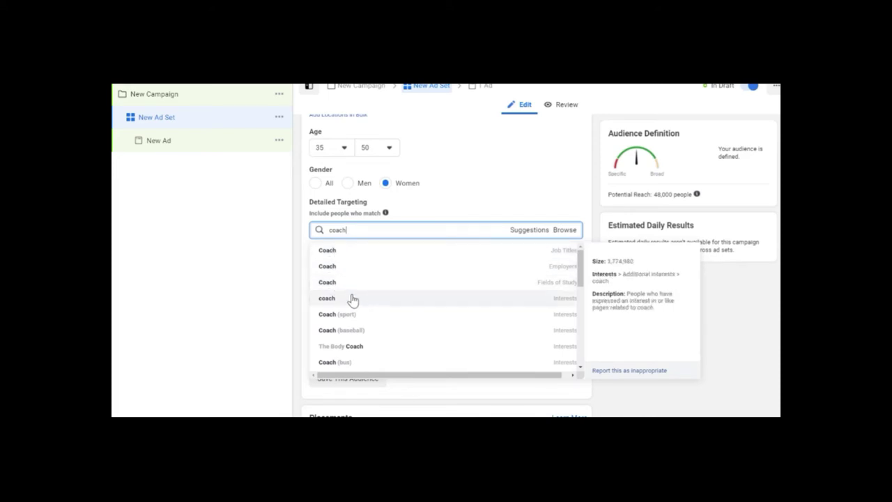
scroll(388, 354, down, 1)
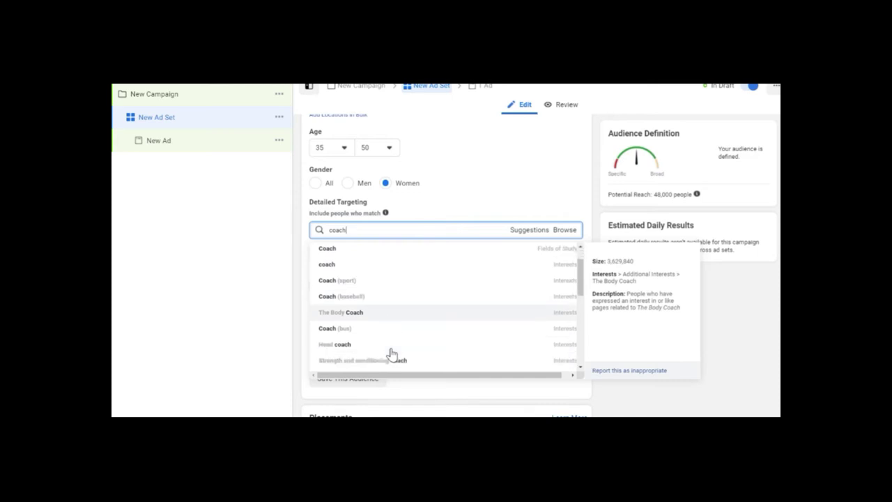
scroll(389, 352, down, 1)
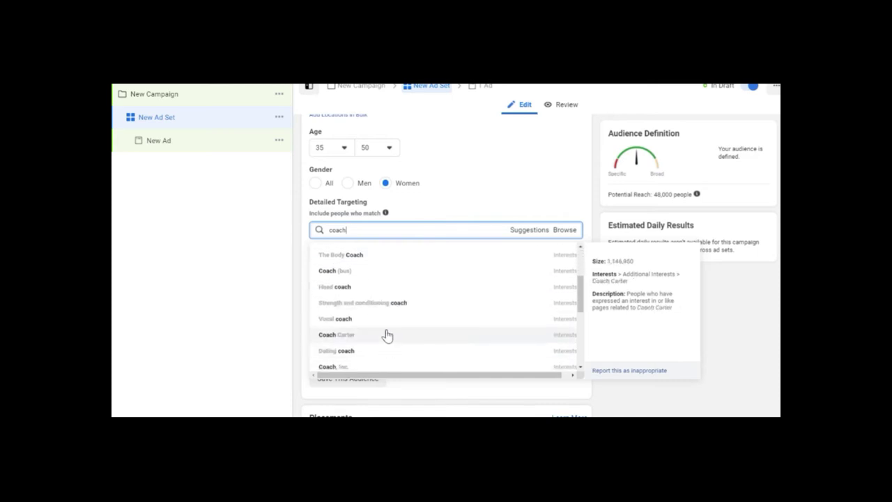
scroll(383, 279, up, 1)
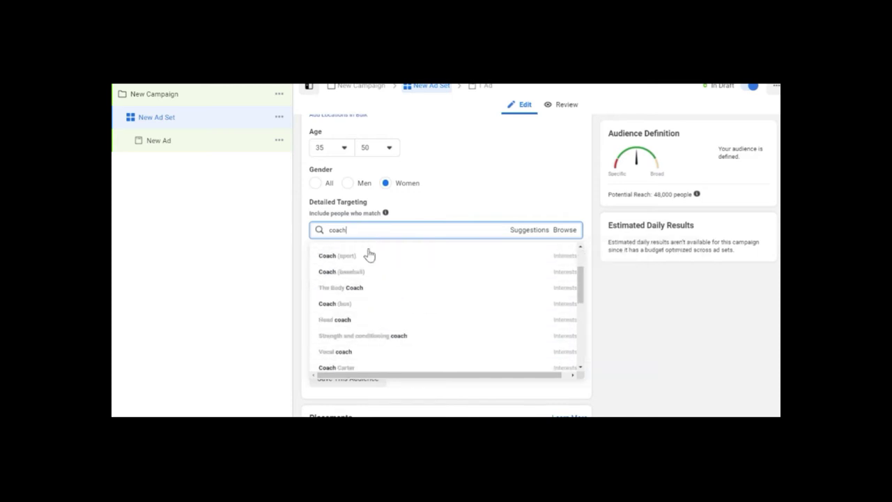
scroll(394, 286, up, 1)
scroll(403, 298, down, 1)
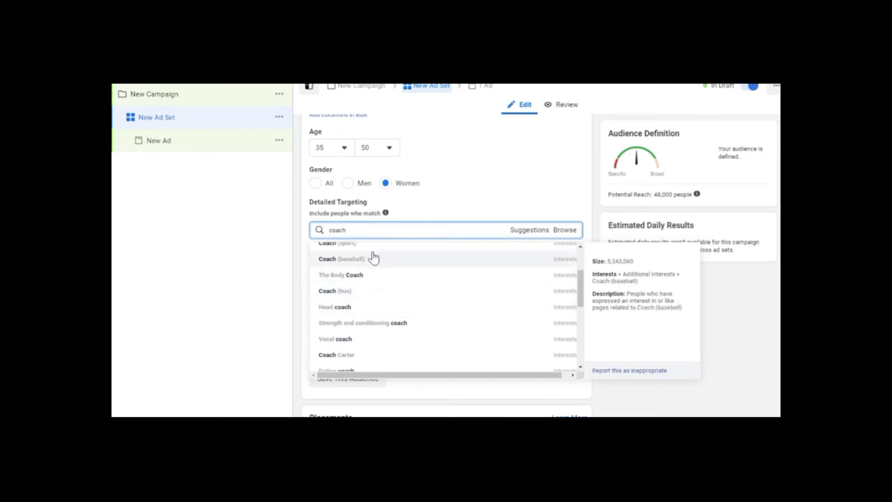
scroll(370, 251, up, 2)
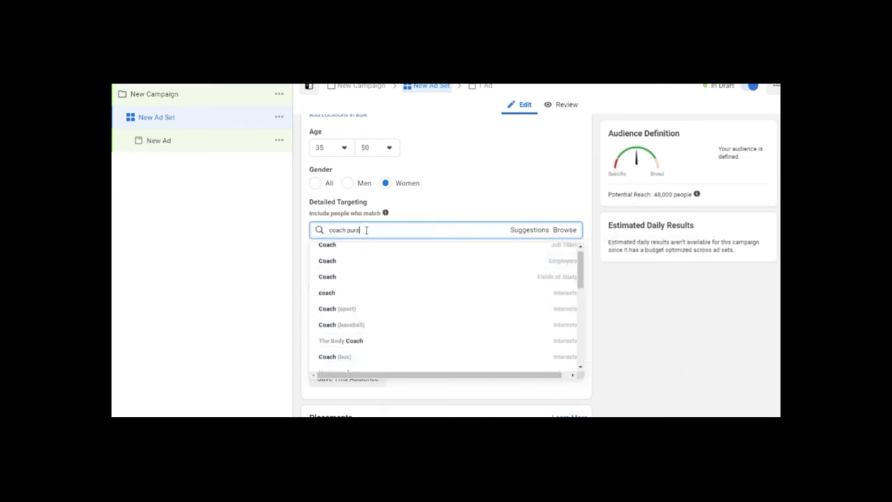
Step: Search detailed targeting for "coach purses" and add the Coach, Inc. interest
text(es)
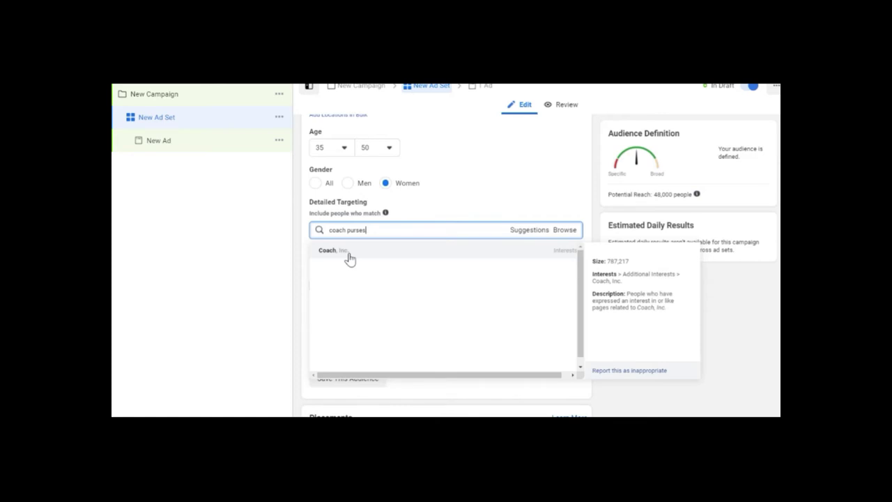
click(548, 255)
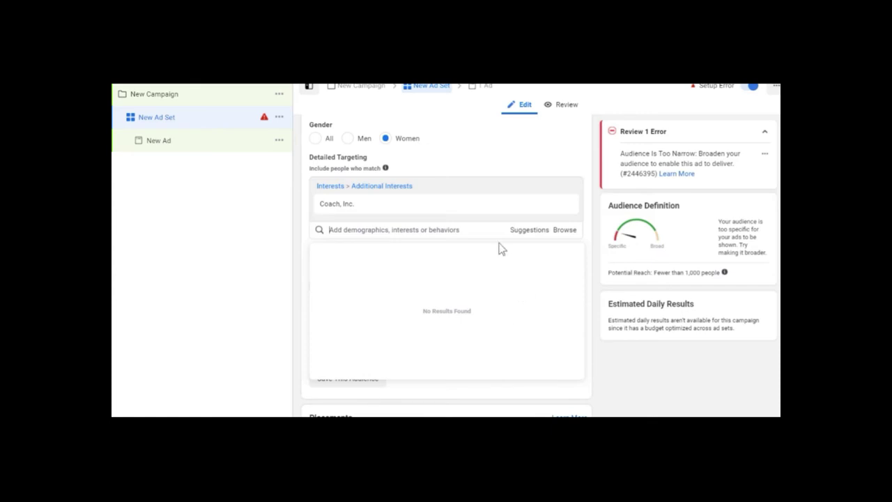
Step: Remove the Coach, Inc. interest from detailed targeting
mouse_move(400, 208)
mouse_move(572, 213)
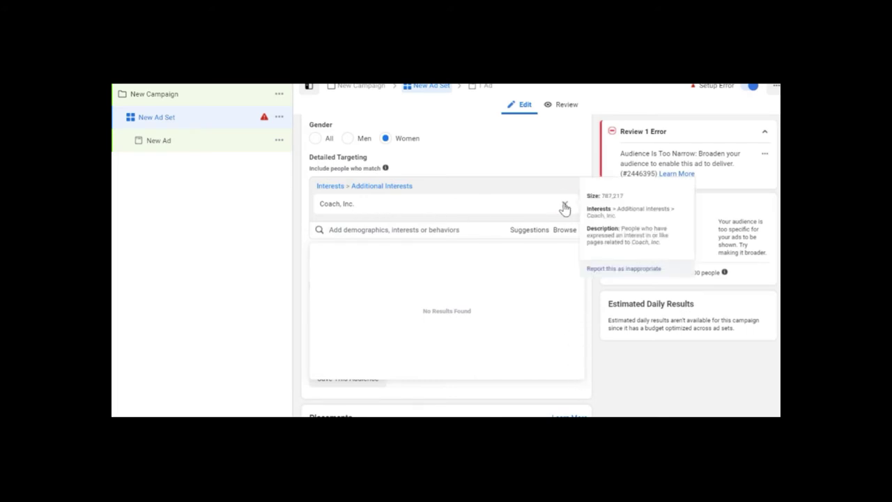
click(565, 207)
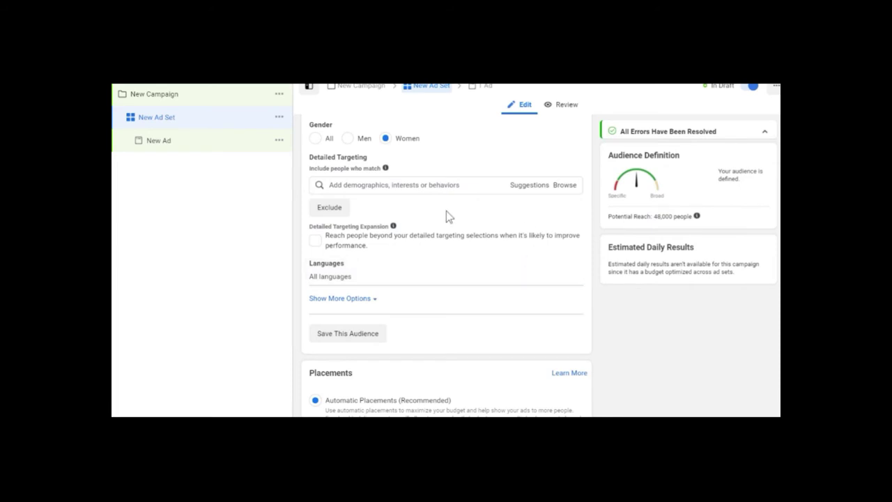
Step: Search detailed targeting for "homeowner", compare the suggestions and add the homeowner interest
click(369, 184)
text(home)
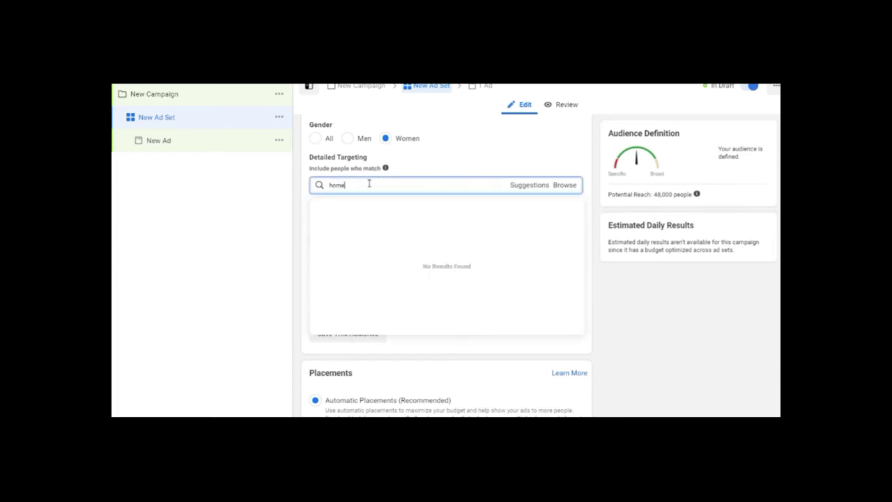
text(owner)
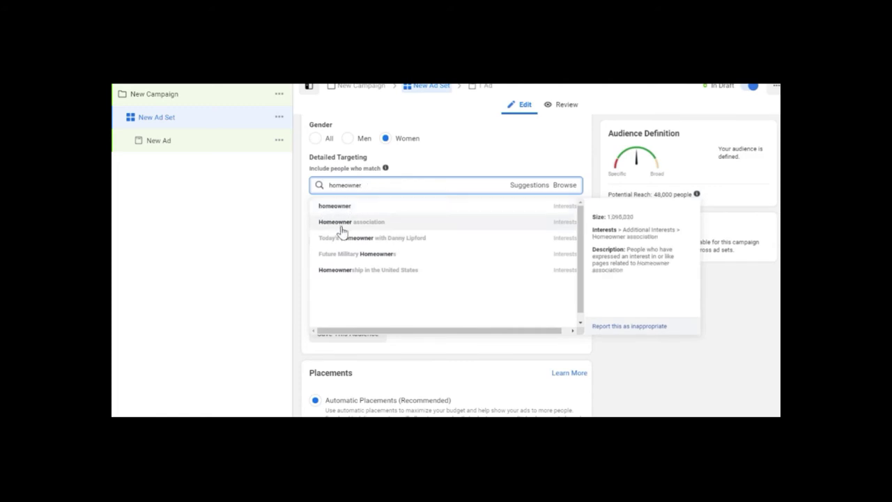
mouse_move(343, 279)
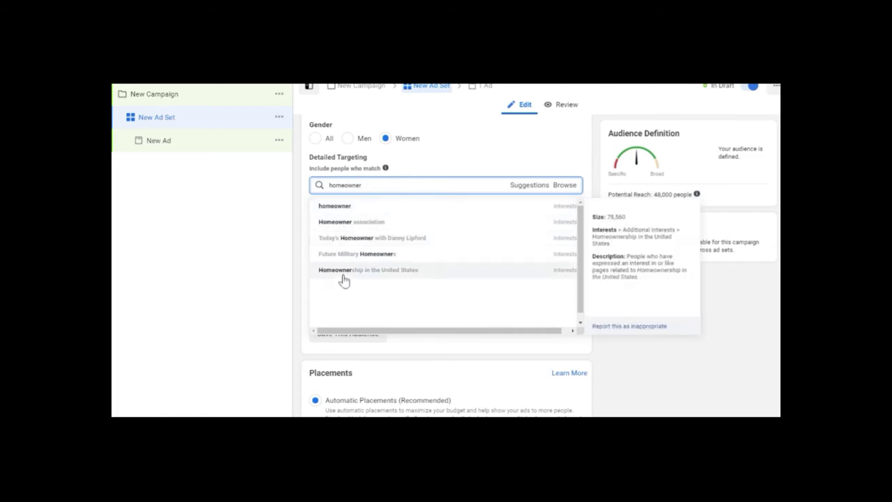
mouse_move(340, 209)
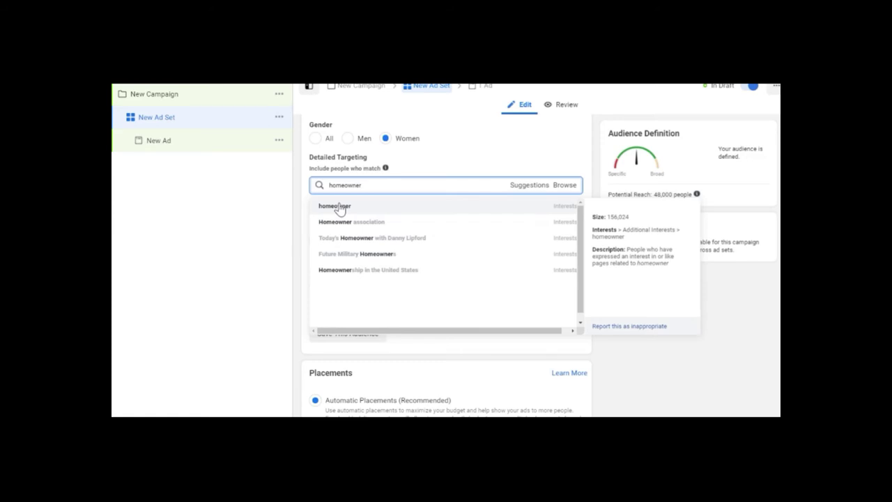
click(340, 207)
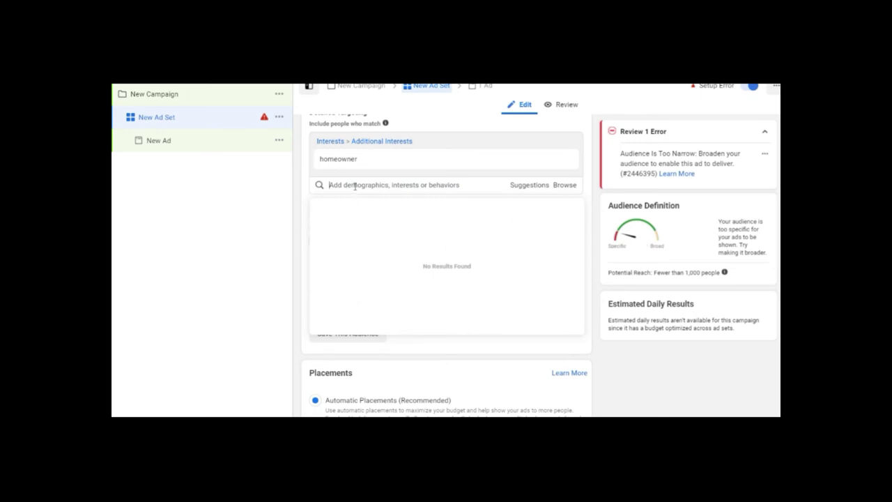
Step: Search detailed targeting for "homeownership" and add the Homeownership in the United States interest
text(homeowner)
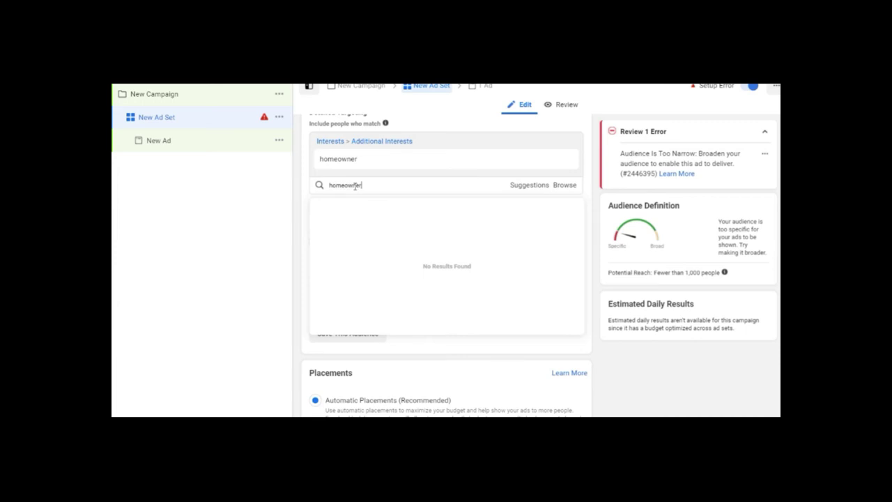
text(ship)
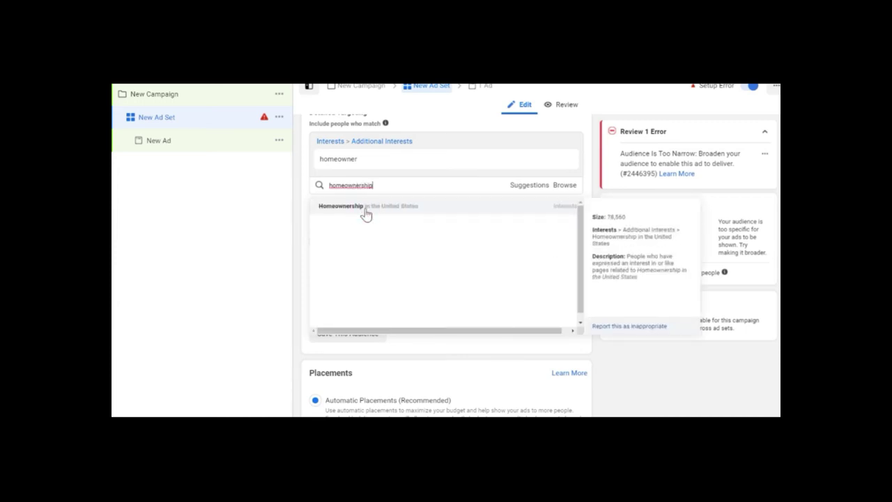
click(365, 208)
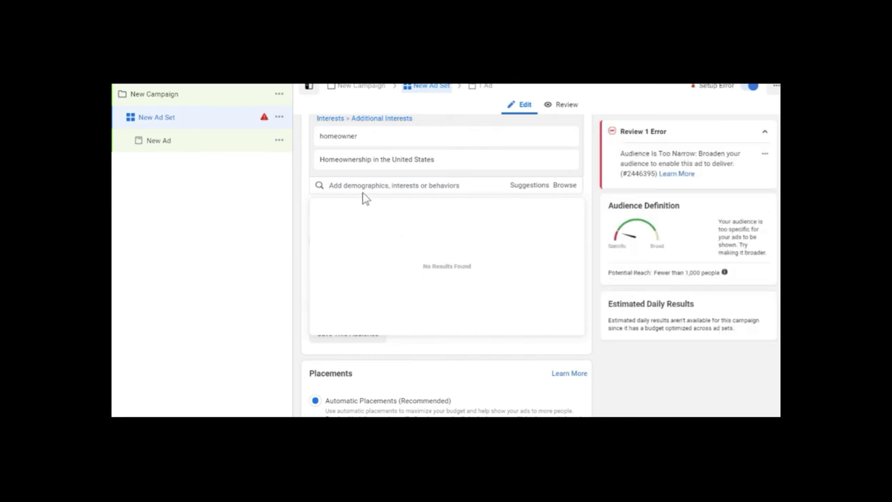
Step: Broaden the included interests by searching for "home" and adding the Home interest
click(378, 186)
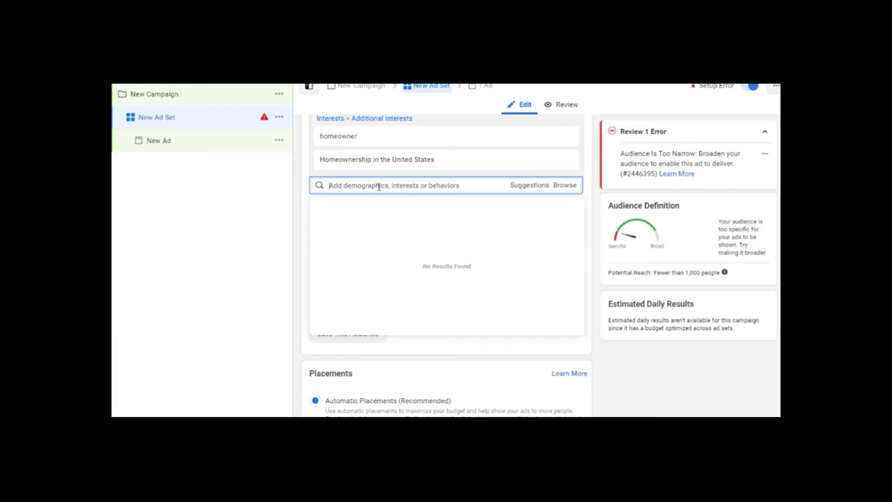
text(home)
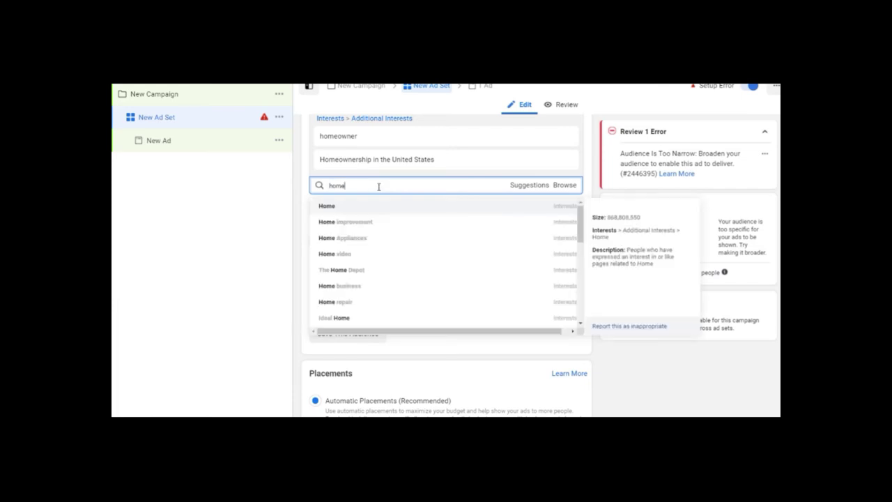
click(328, 207)
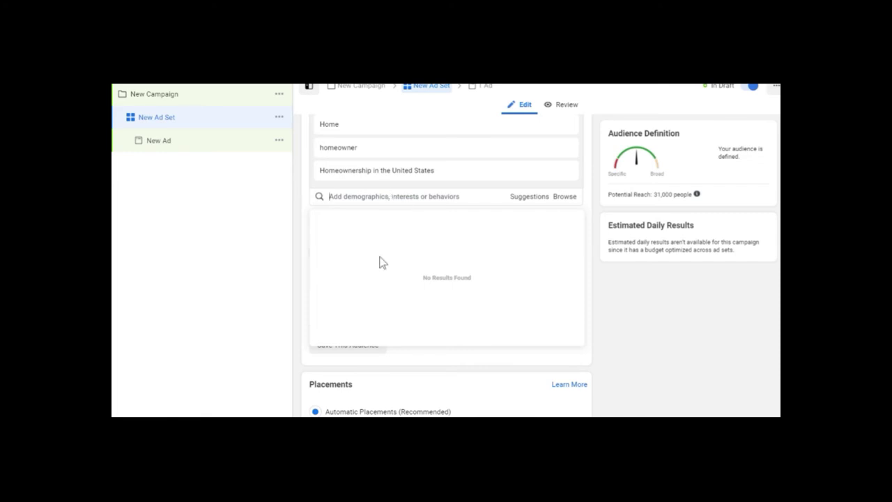
click(611, 336)
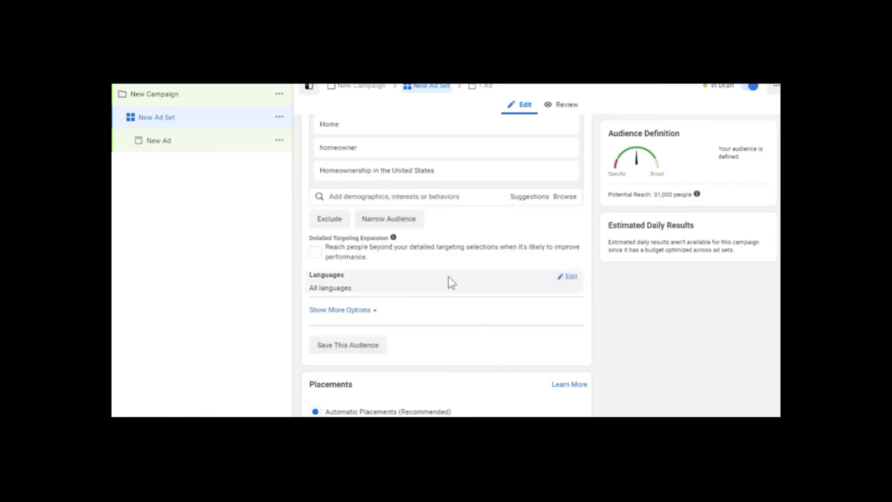
Step: Narrow the audience to people who must also match Household income: top 25%-50% of ZIP codes (US), found by searching "income"
mouse_move(350, 275)
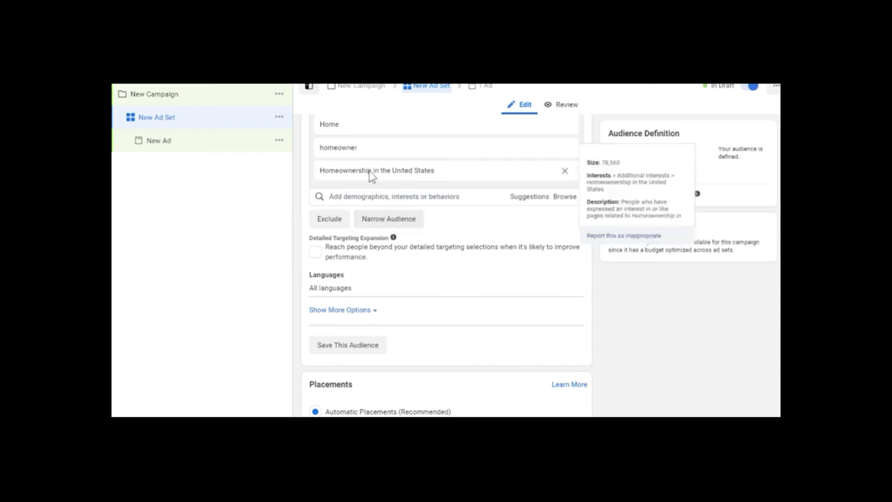
mouse_move(342, 172)
mouse_move(323, 124)
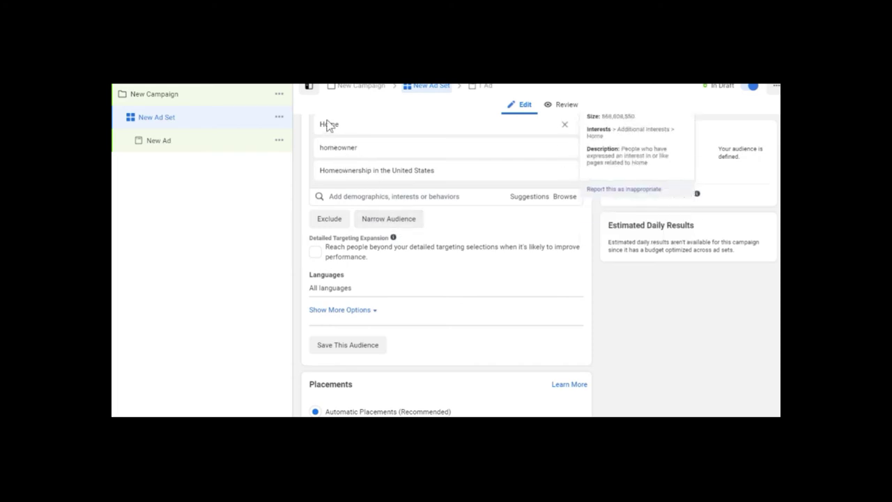
mouse_move(349, 154)
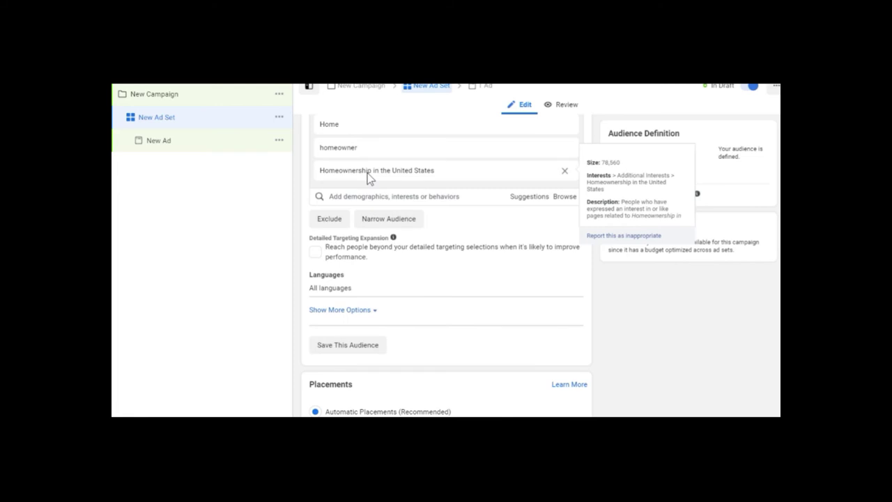
click(385, 220)
click(383, 235)
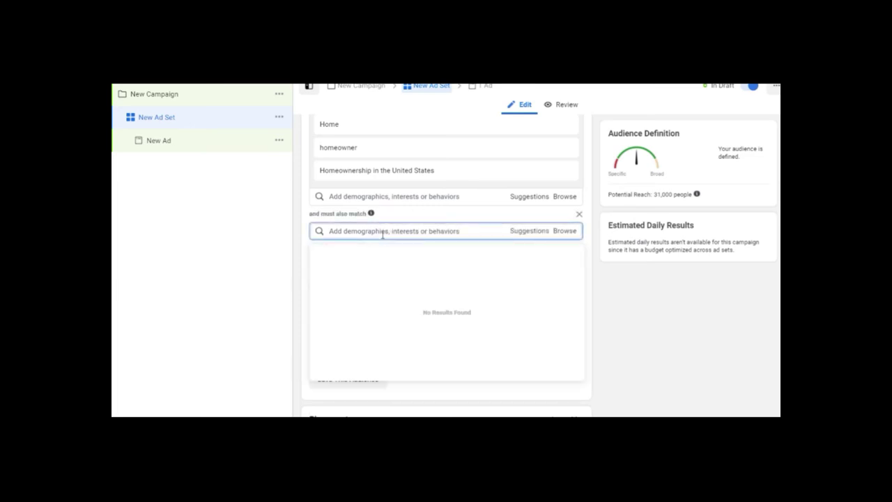
text(income)
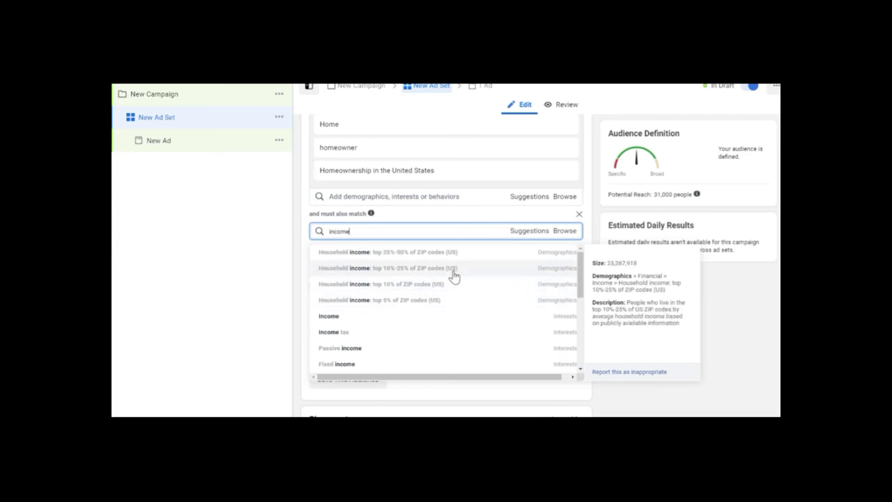
click(338, 254)
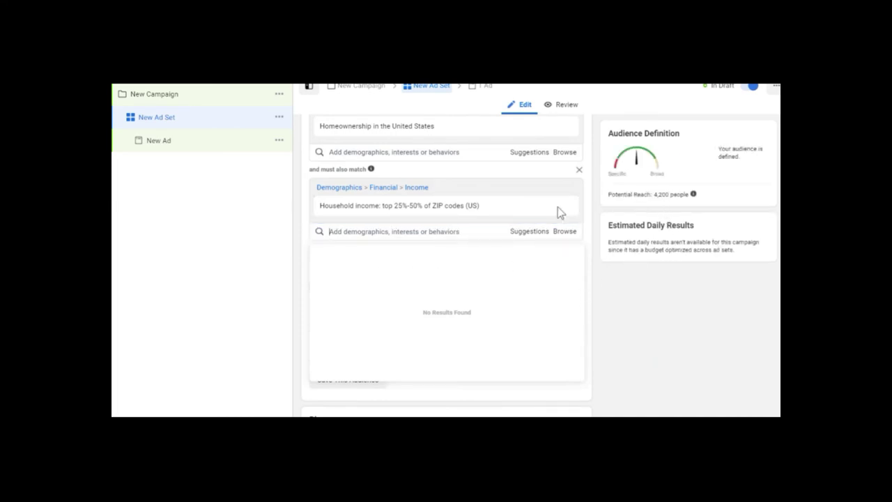
mouse_move(460, 211)
click(612, 309)
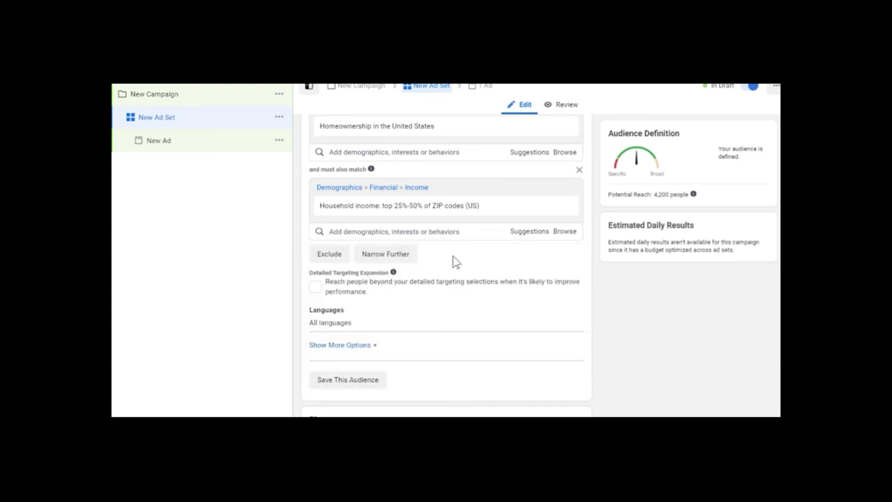
Step: Add an exclusion to detailed targeting, search it for "rent" and exclude people who match the Renting interest
click(330, 255)
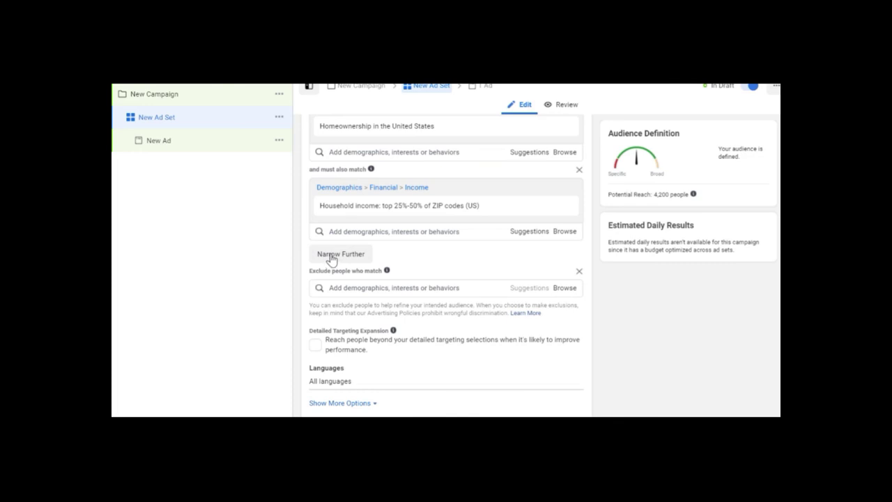
click(352, 288)
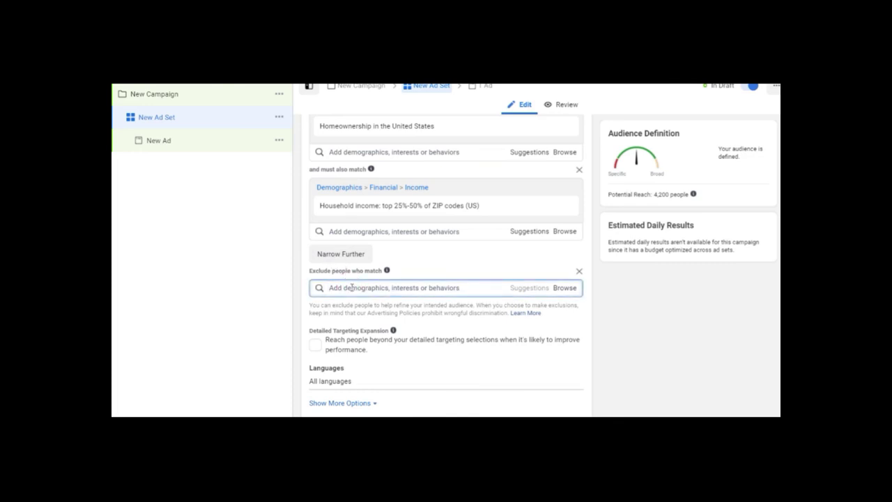
text(rent)
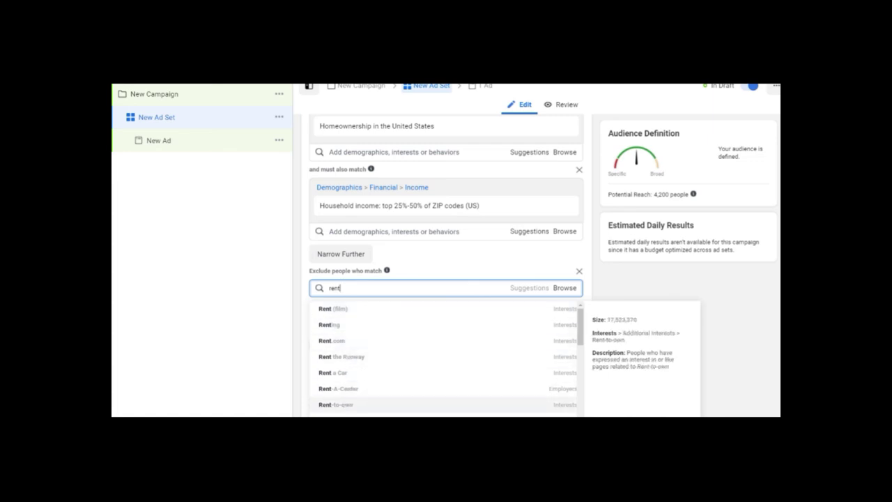
click(329, 325)
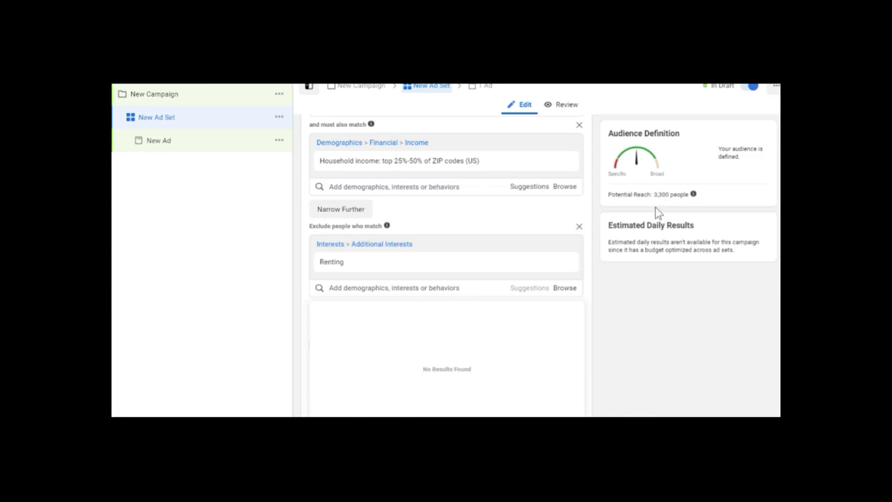
click(588, 288)
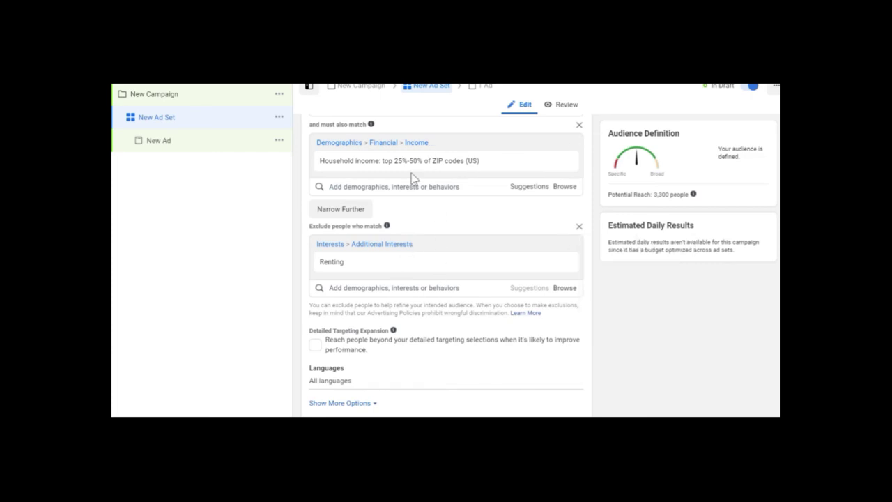
mouse_move(411, 259)
mouse_move(508, 171)
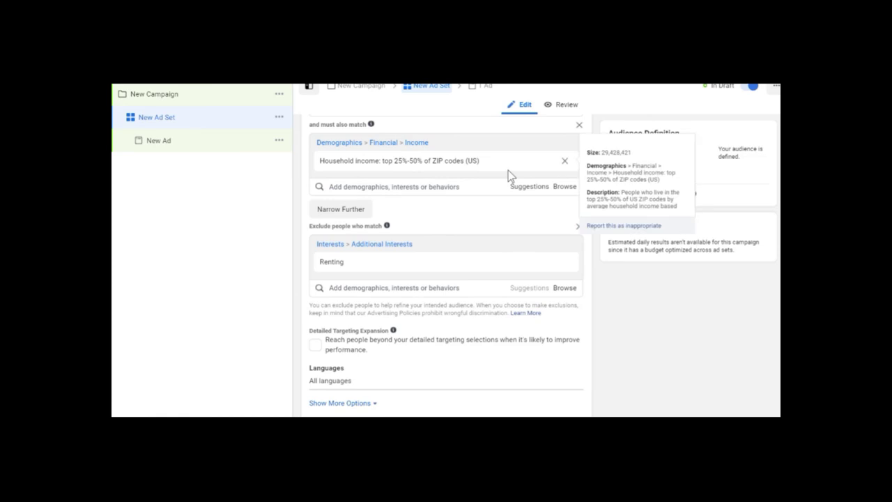